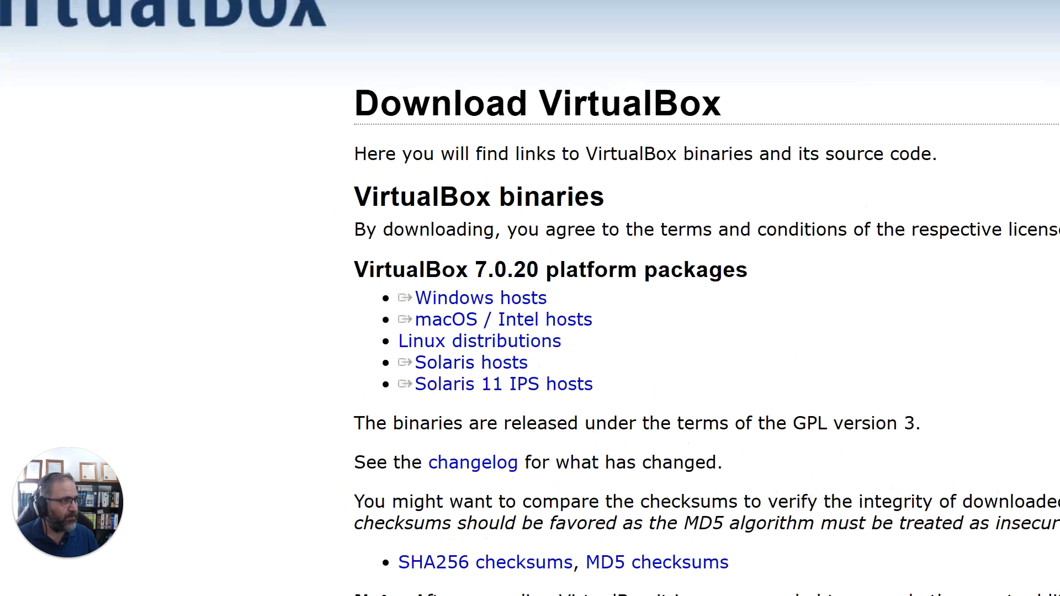
Examine the Windows hosts package link and the web address of the VirtualBox download page
click(327, 191)
drag(415, 238, 391, 245)
mouse_move(449, 302)
mouse_down()
mouse_move(367, 277)
mouse_move(525, 263)
mouse_move(494, 288)
mouse_up()
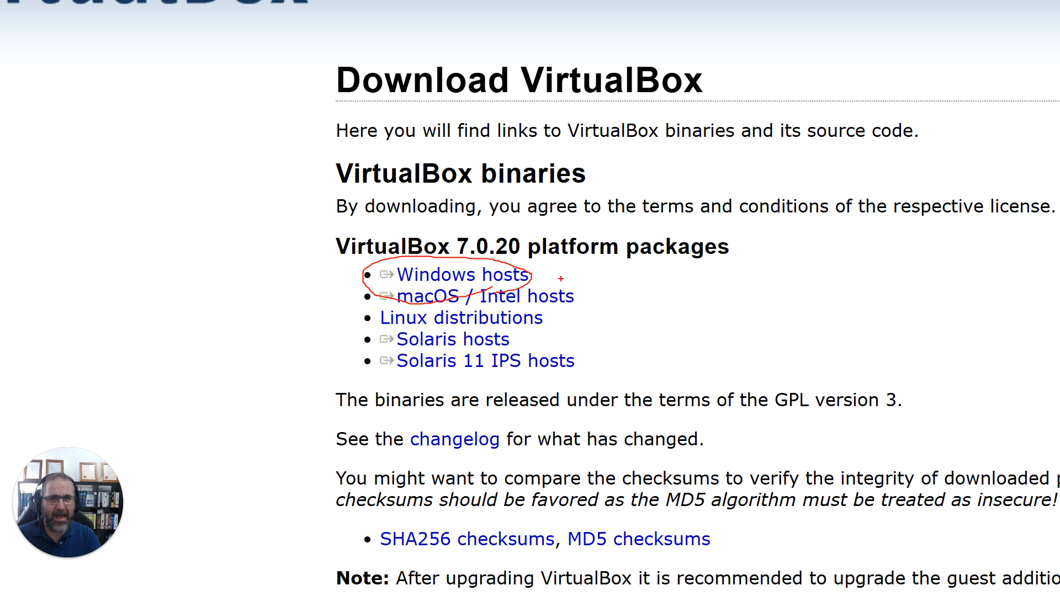
key(Escape)
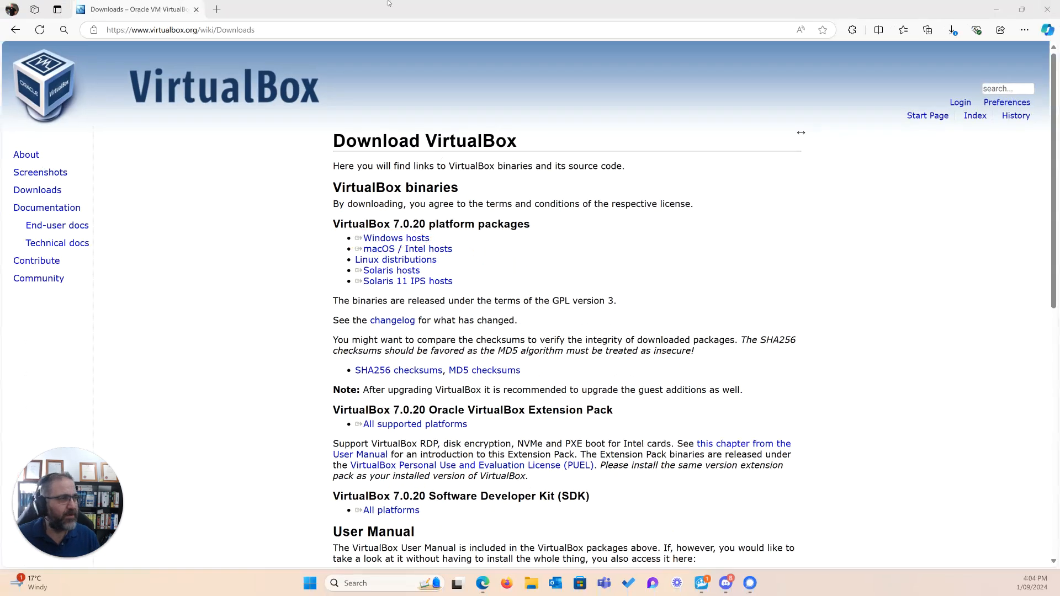
key(ctrl+1)
click(144, 11)
mouse_move(180, 38)
mouse_down()
mouse_move(127, 41)
mouse_move(165, 81)
mouse_move(382, 89)
mouse_move(399, 27)
mouse_move(200, 32)
mouse_up()
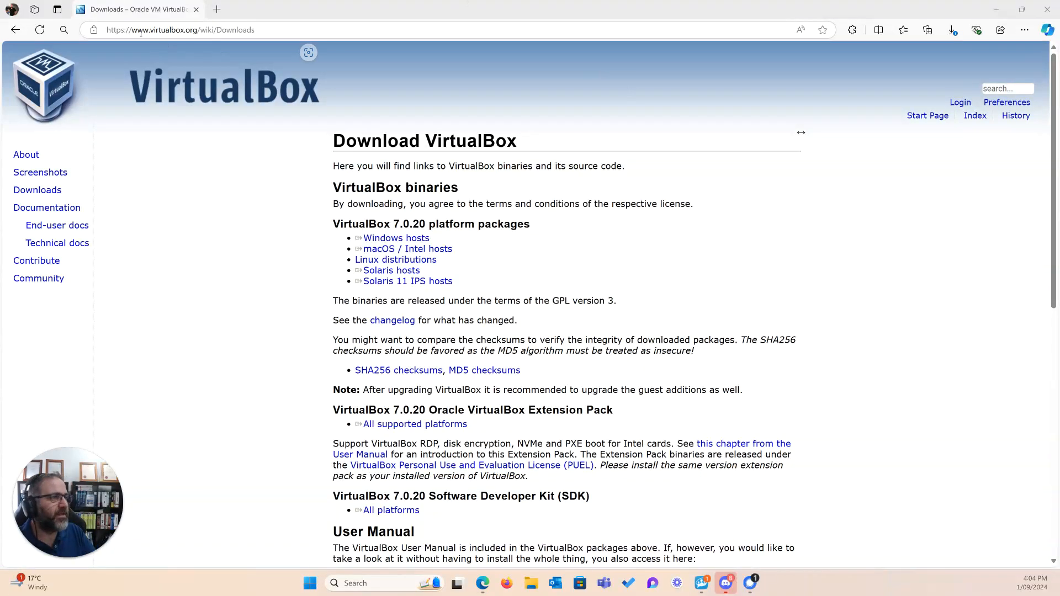
drag(131, 29, 265, 33)
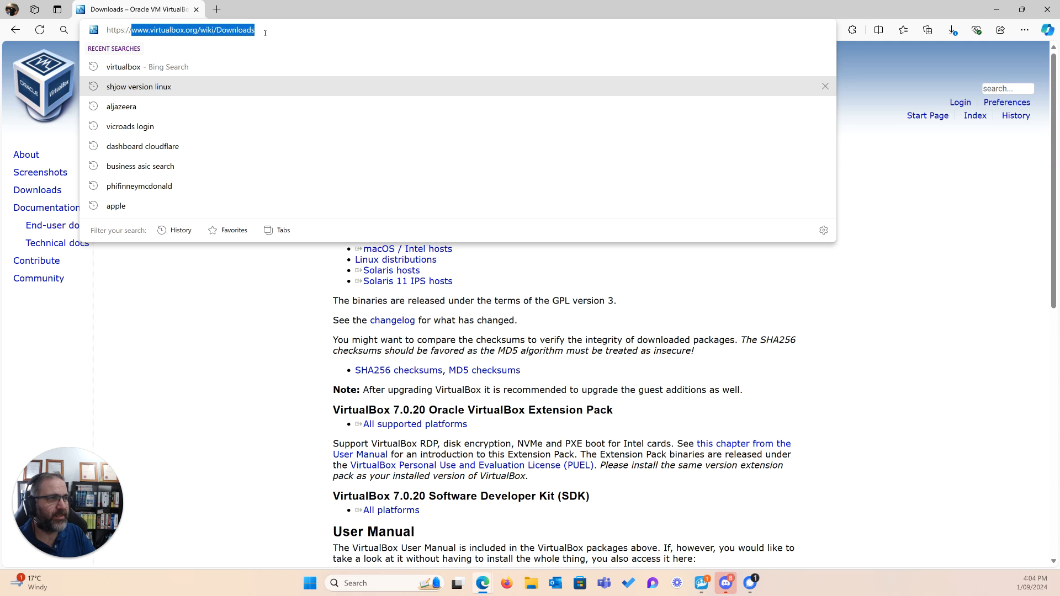
click(273, 305)
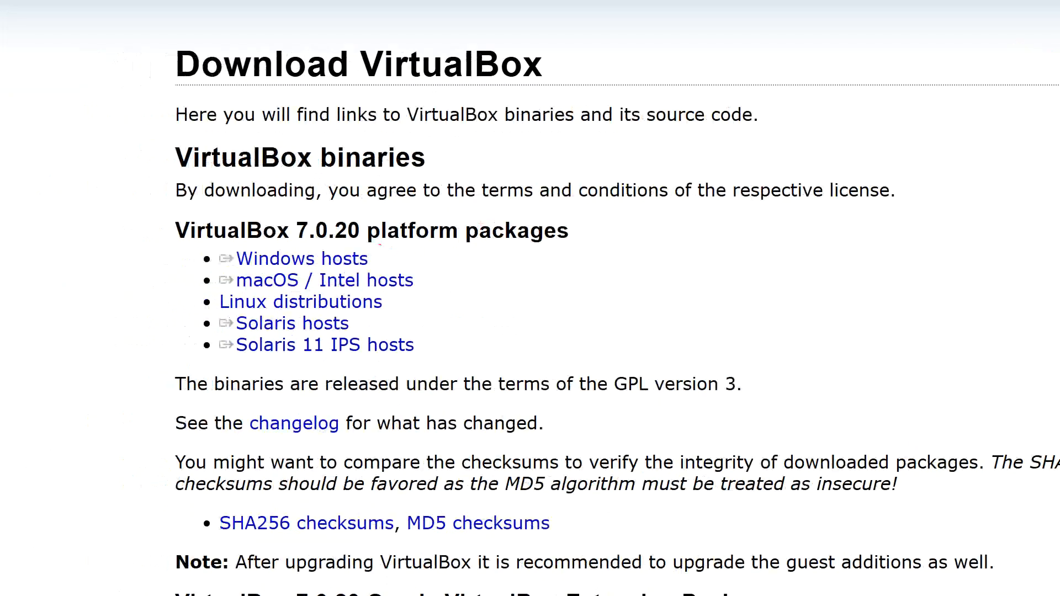
mouse_move(381, 243)
mouse_down()
mouse_move(227, 241)
mouse_move(354, 263)
mouse_move(413, 256)
mouse_up()
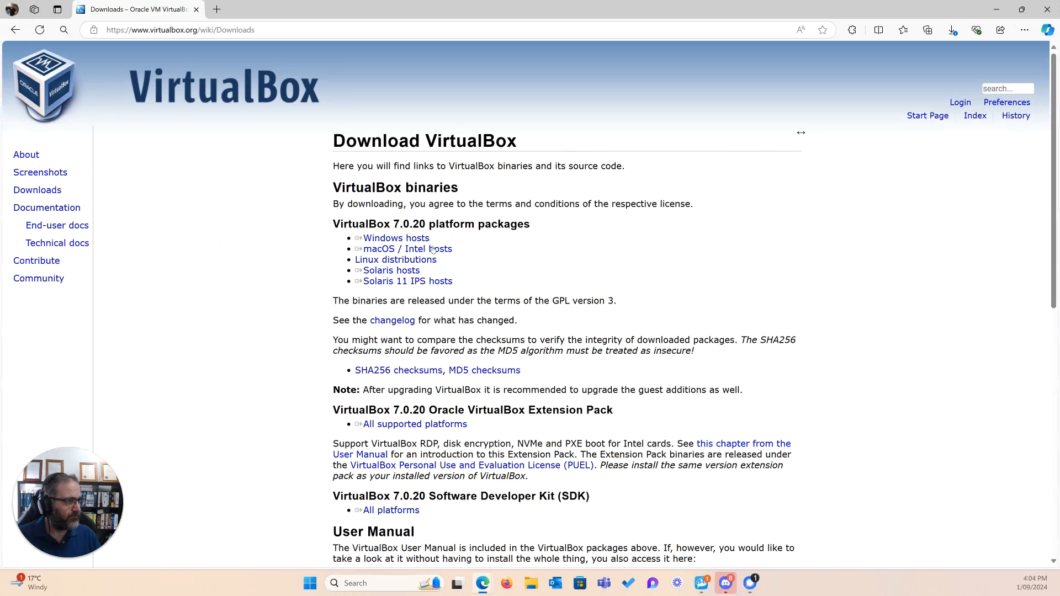
click(321, 261)
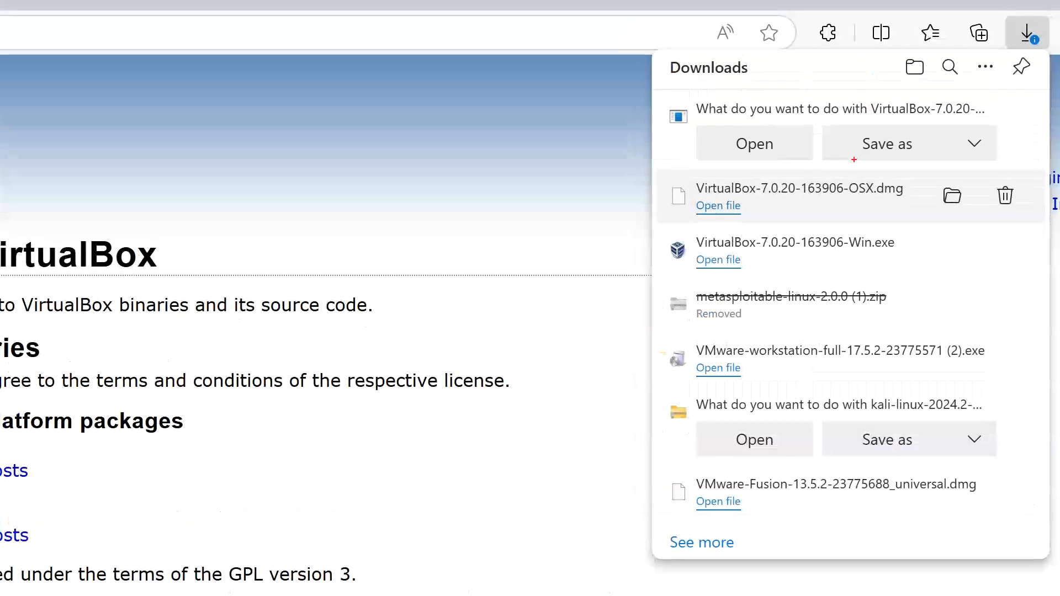
mouse_move(884, 129)
mouse_down()
mouse_move(823, 148)
mouse_move(893, 167)
mouse_move(960, 128)
mouse_move(809, 137)
mouse_up()
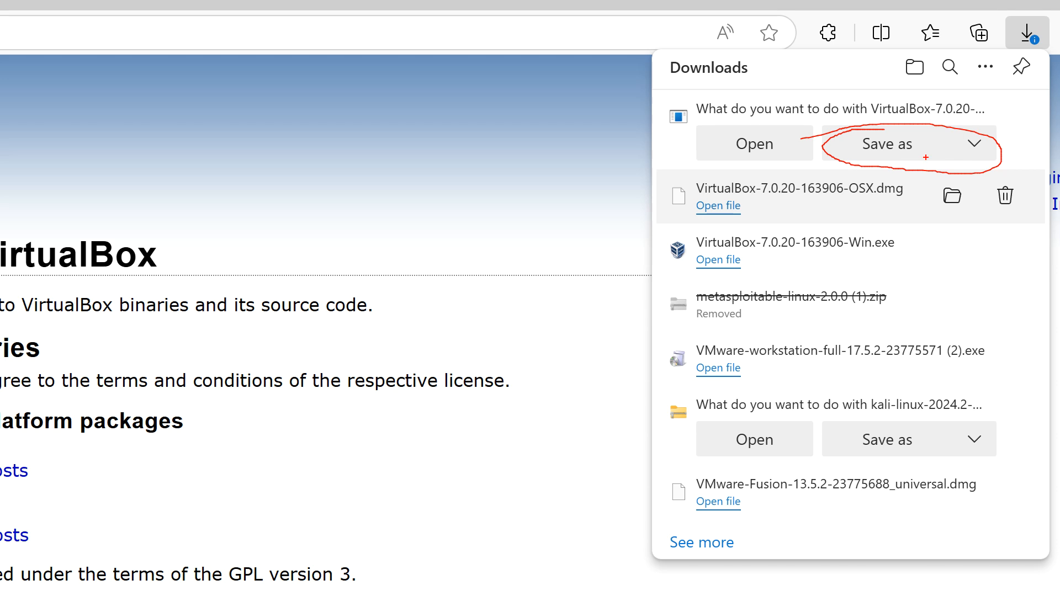
key(Escape)
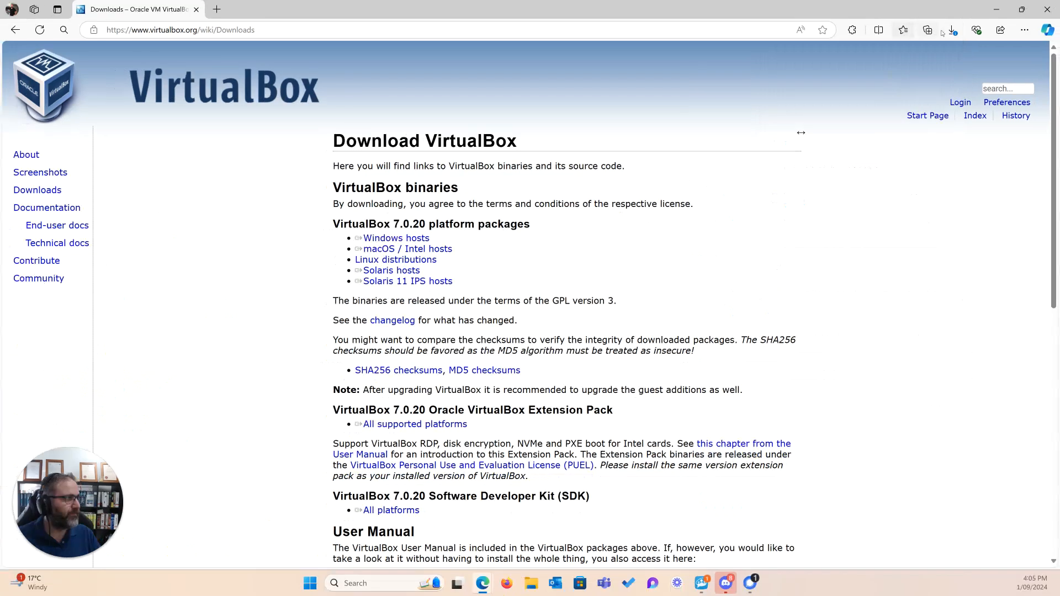
click(952, 30)
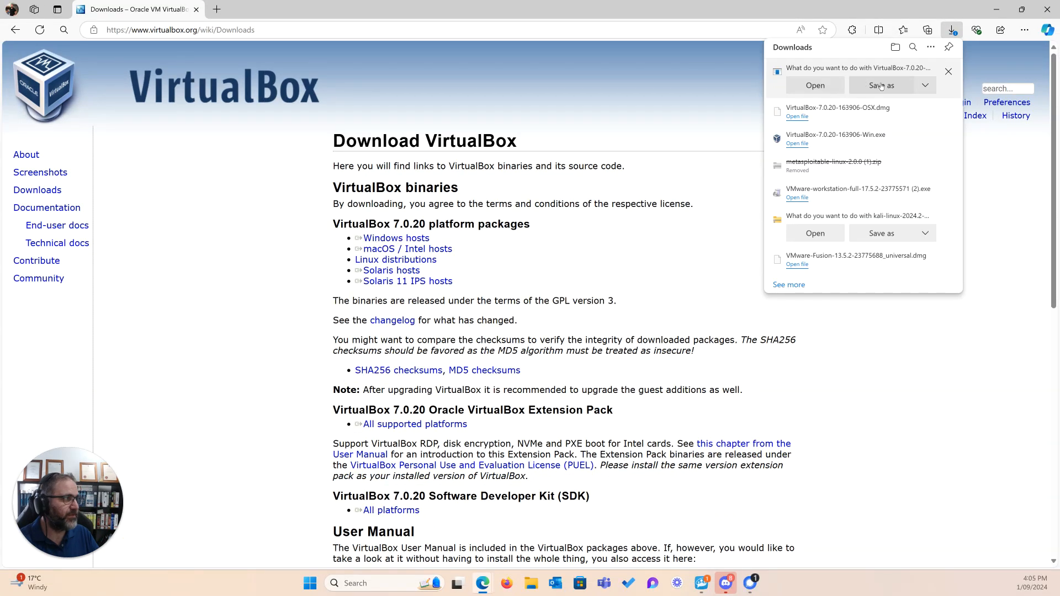
click(881, 86)
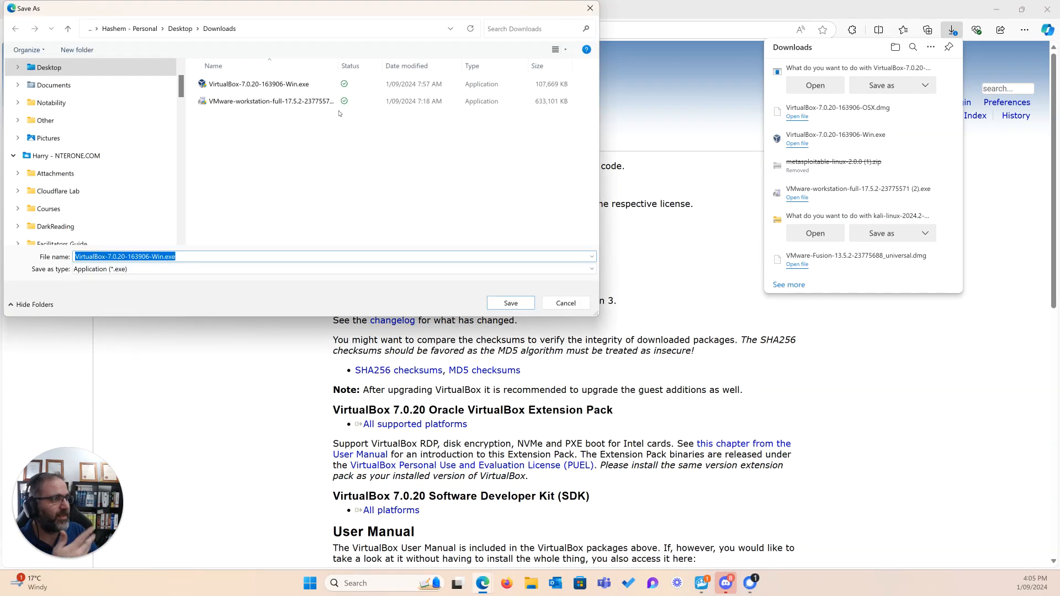
click(249, 26)
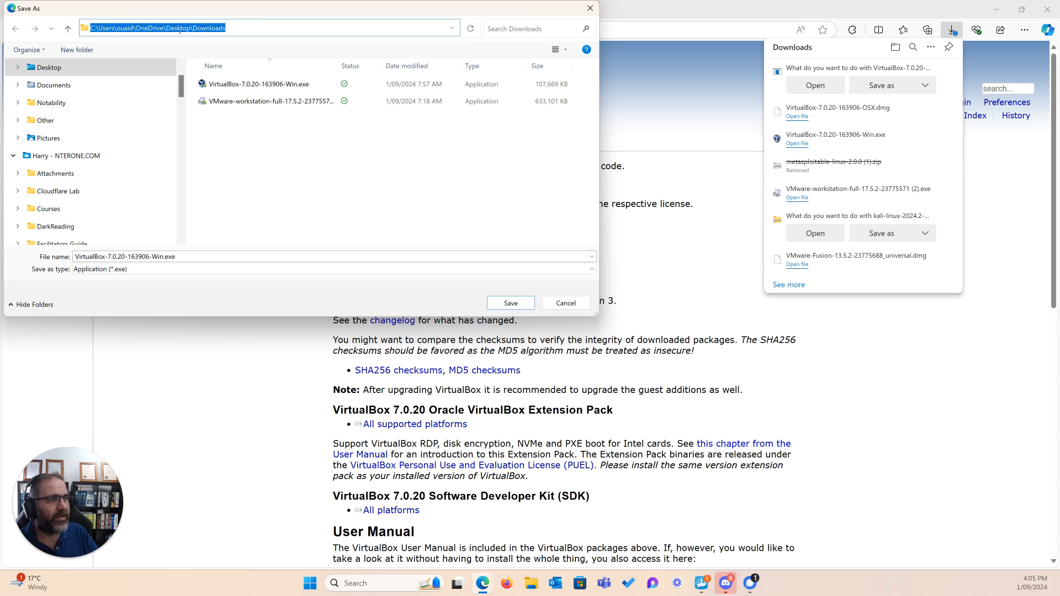
click(174, 32)
drag(166, 29, 193, 28)
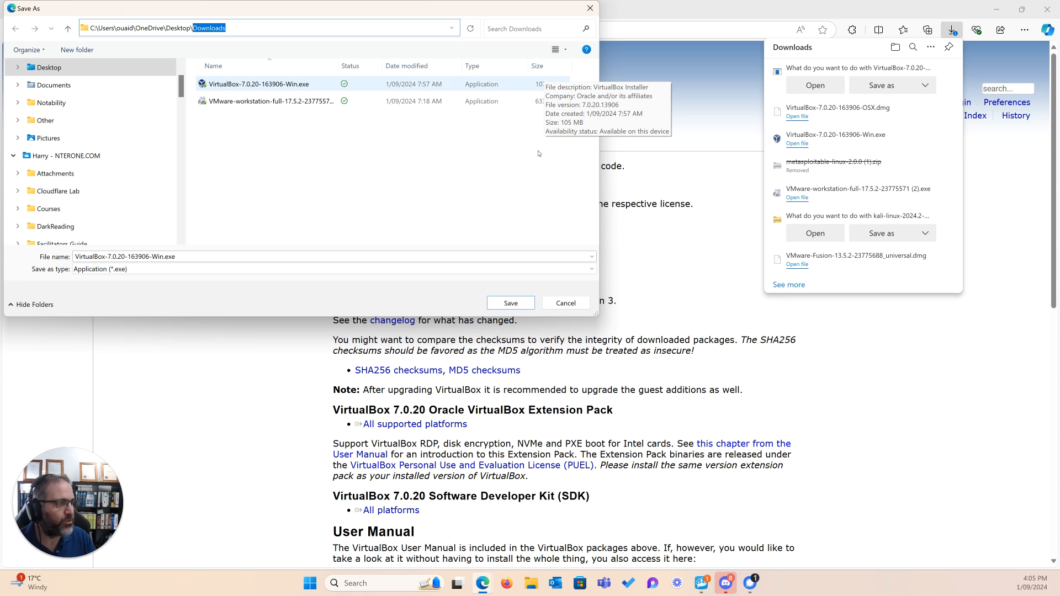
click(559, 303)
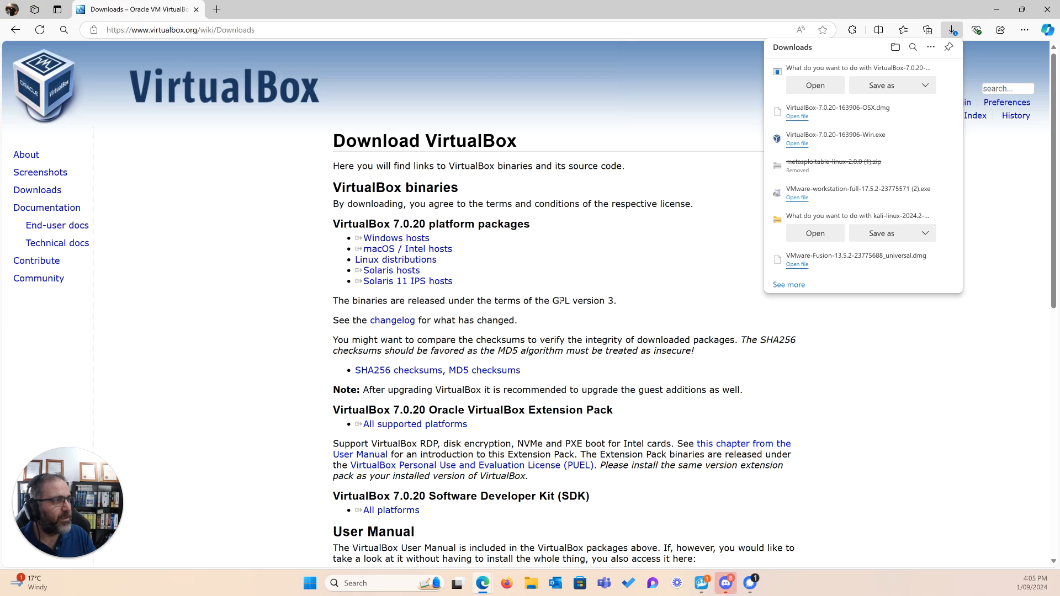
click(735, 268)
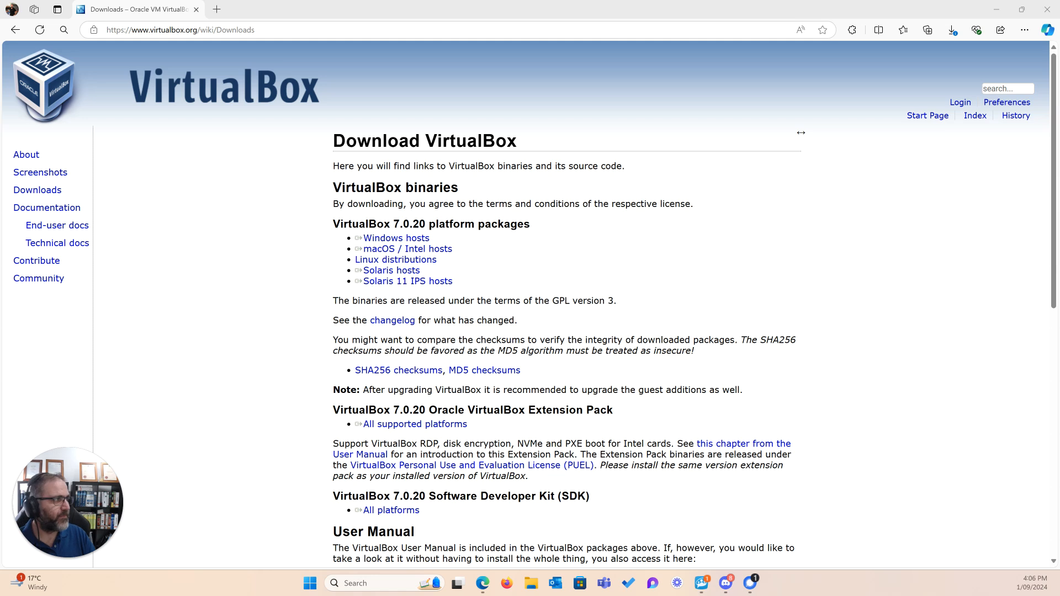
Minimize the browser, move the Downloads folder into view on the desktop and open it
click(997, 10)
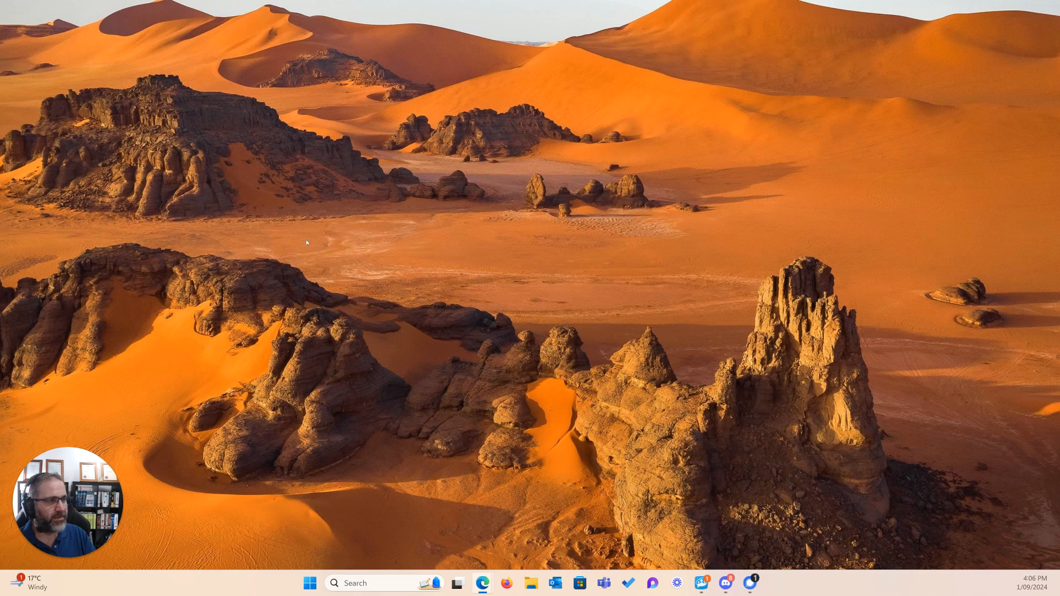
drag(0, 354, 329, 164)
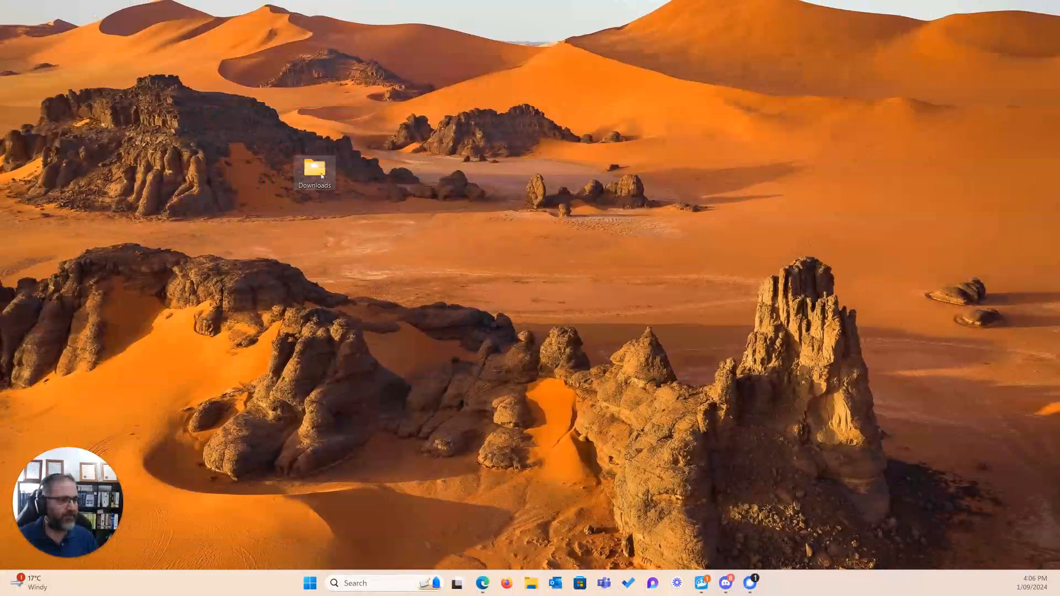
double_click(322, 176)
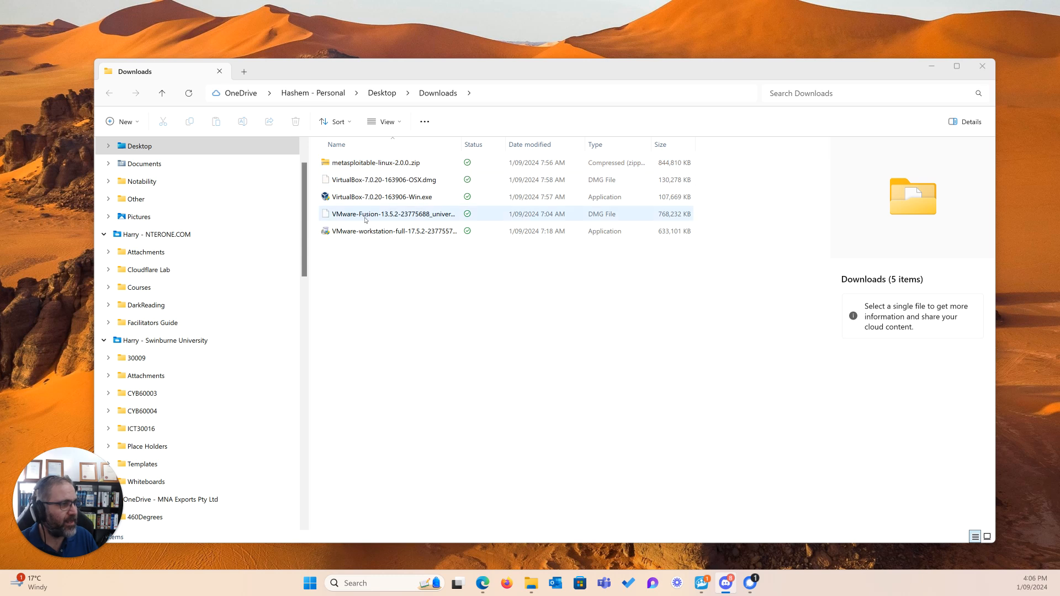
Run the VirtualBox-7.0.20-163906-Win.exe installer from the Downloads folder
click(362, 234)
click(369, 197)
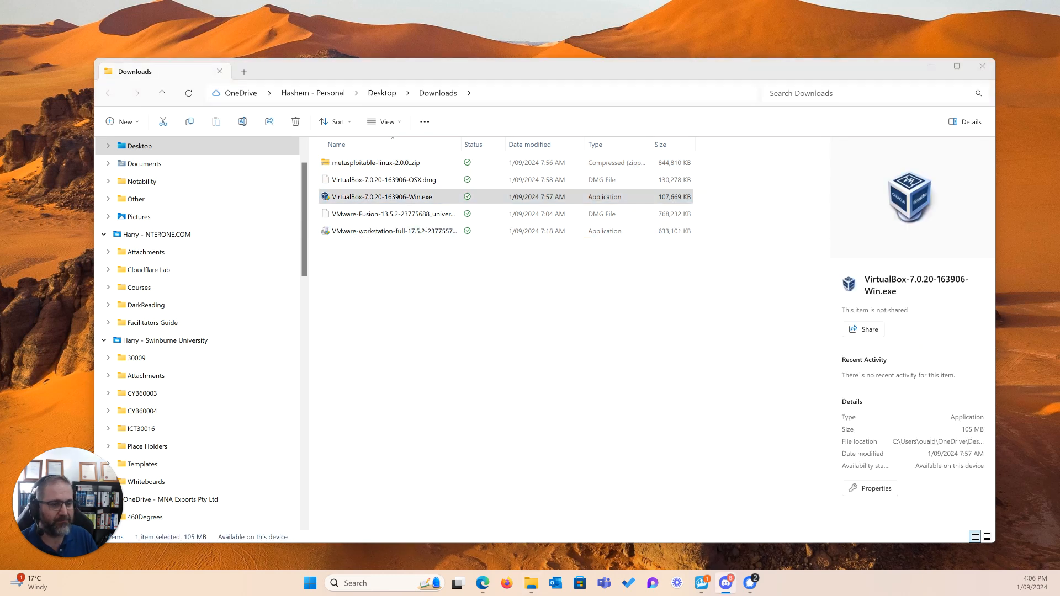
click(395, 197)
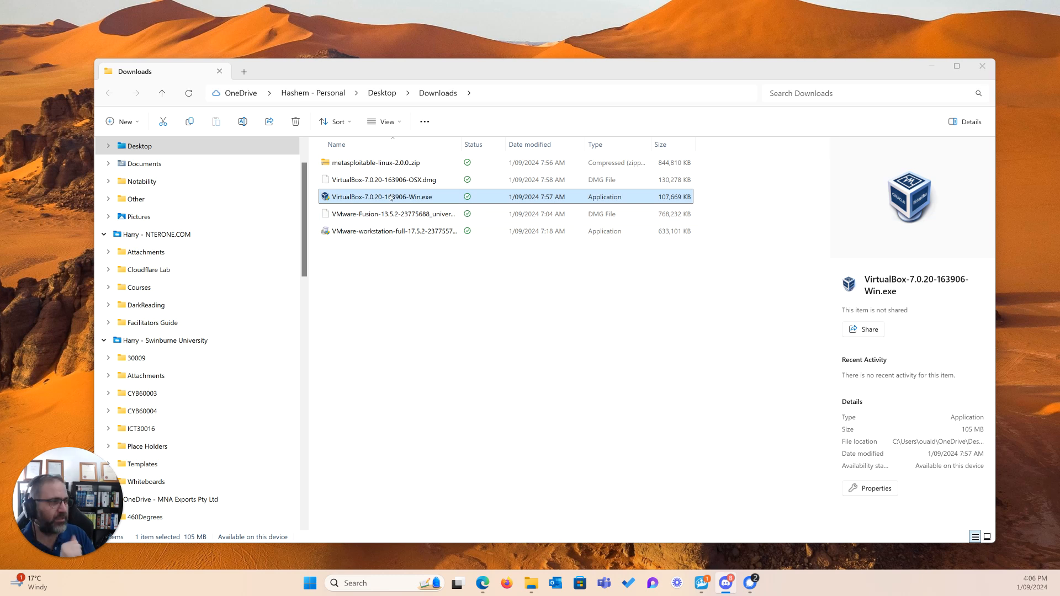
double_click(349, 201)
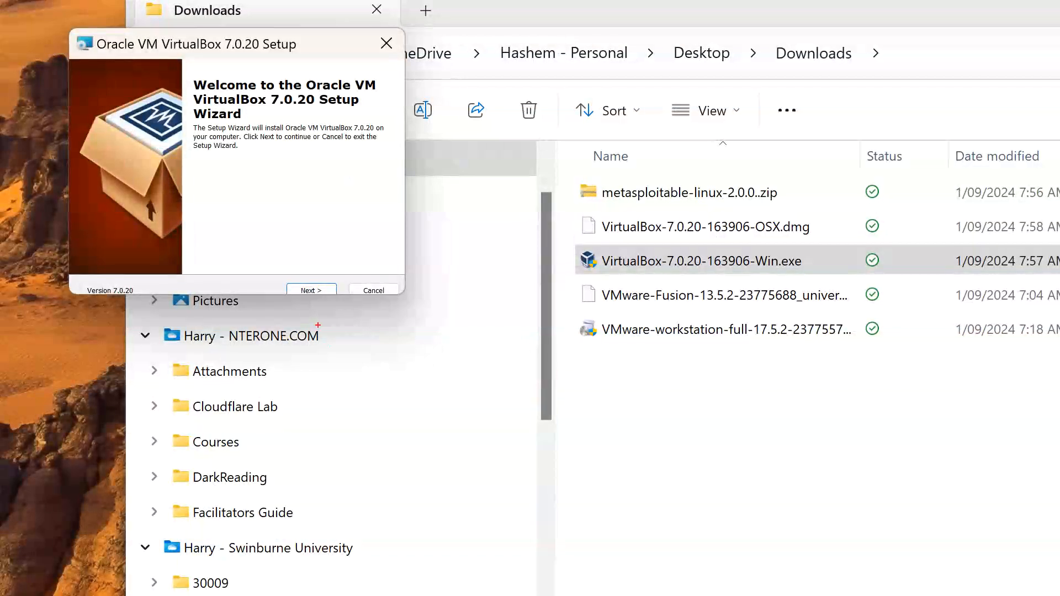
Proceed through the setup wizard's welcome and custom setup pages, keeping the default features and installation location
mouse_move(304, 270)
mouse_down()
mouse_move(329, 303)
mouse_move(289, 270)
mouse_up()
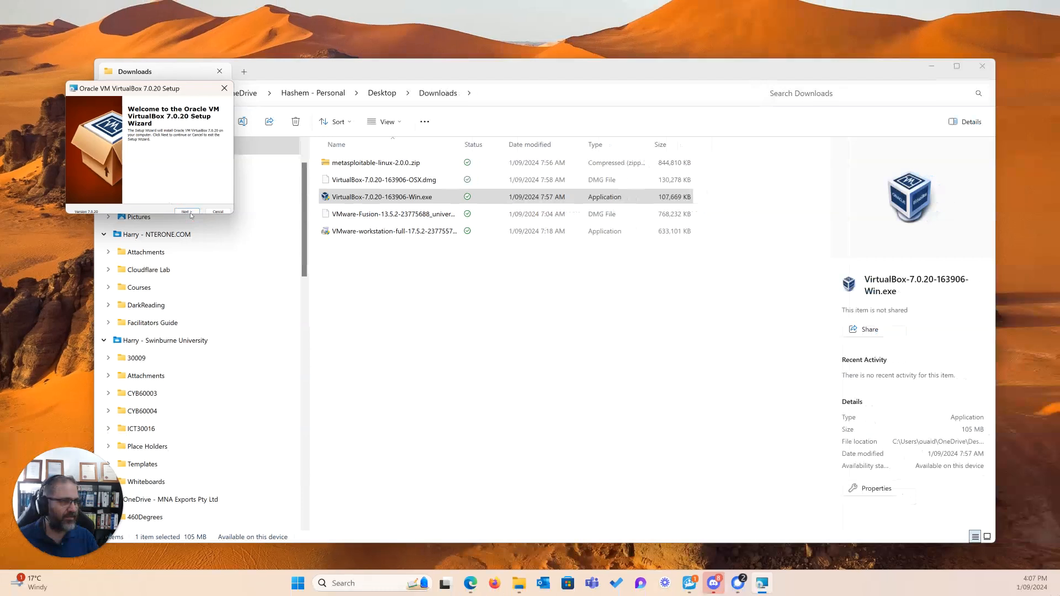
click(311, 290)
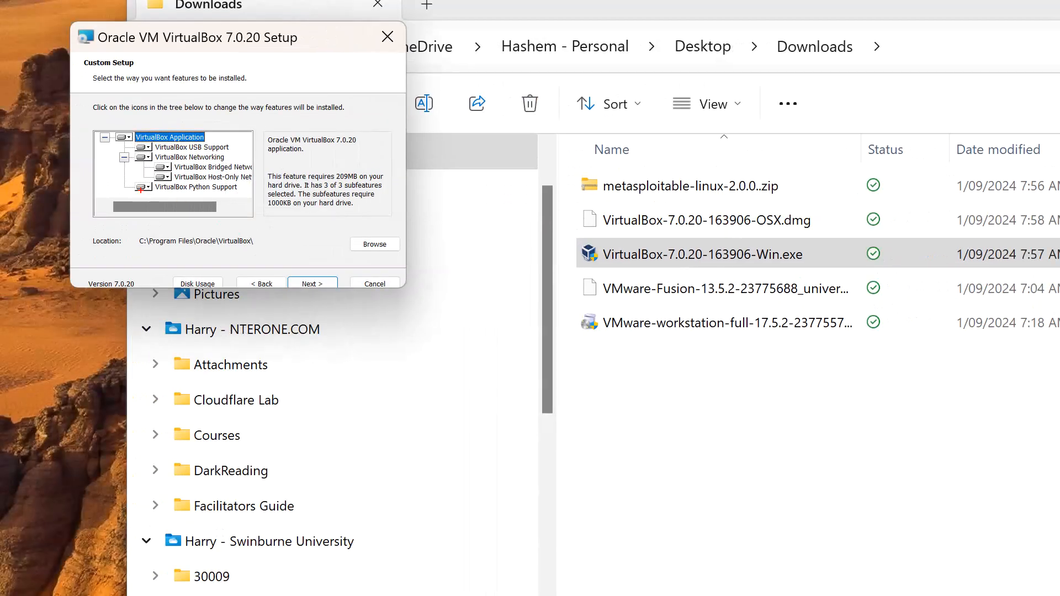
drag(146, 190, 196, 190)
drag(144, 165, 231, 164)
drag(158, 136, 207, 196)
drag(216, 129, 98, 215)
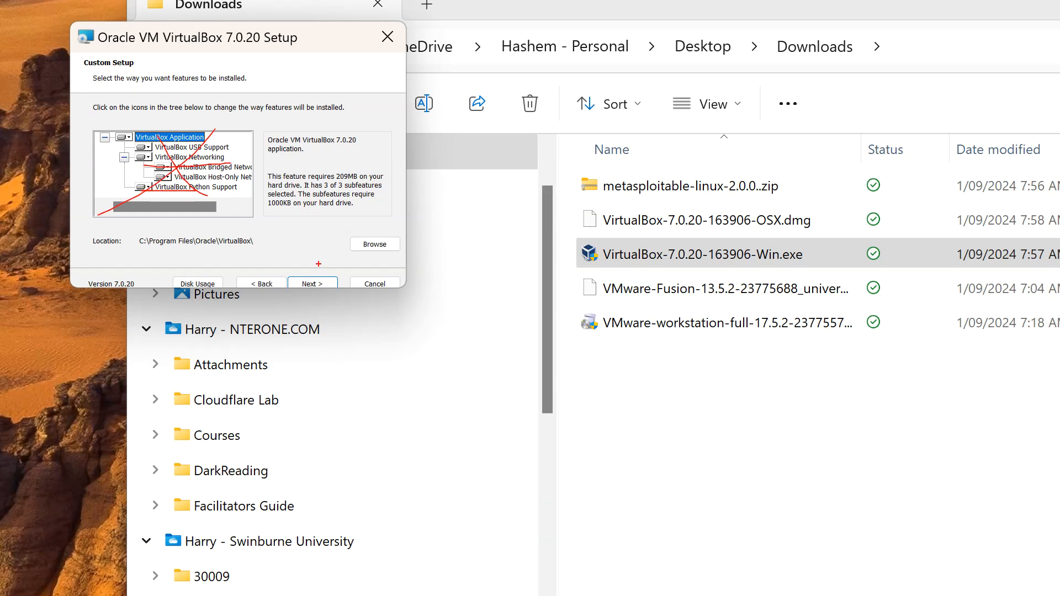
key(Escape)
click(186, 211)
click(185, 211)
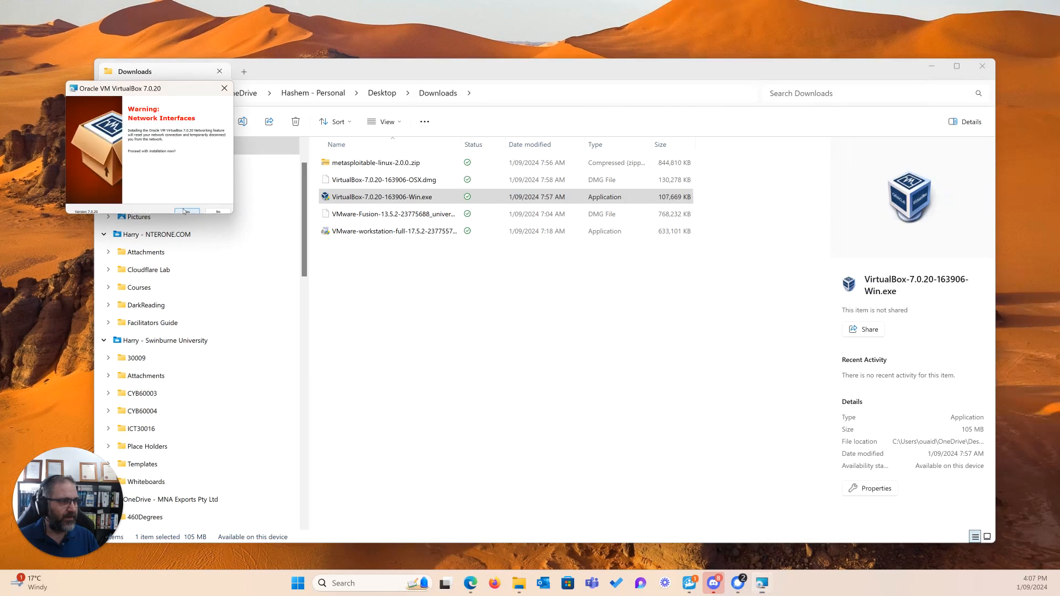
Agree to proceed with the installation on both the network interfaces warning and the missing Python dependencies page
key(ctrl+1)
click(136, 134)
mouse_move(202, 76)
mouse_down()
mouse_move(105, 108)
mouse_move(315, 91)
mouse_move(160, 74)
mouse_up()
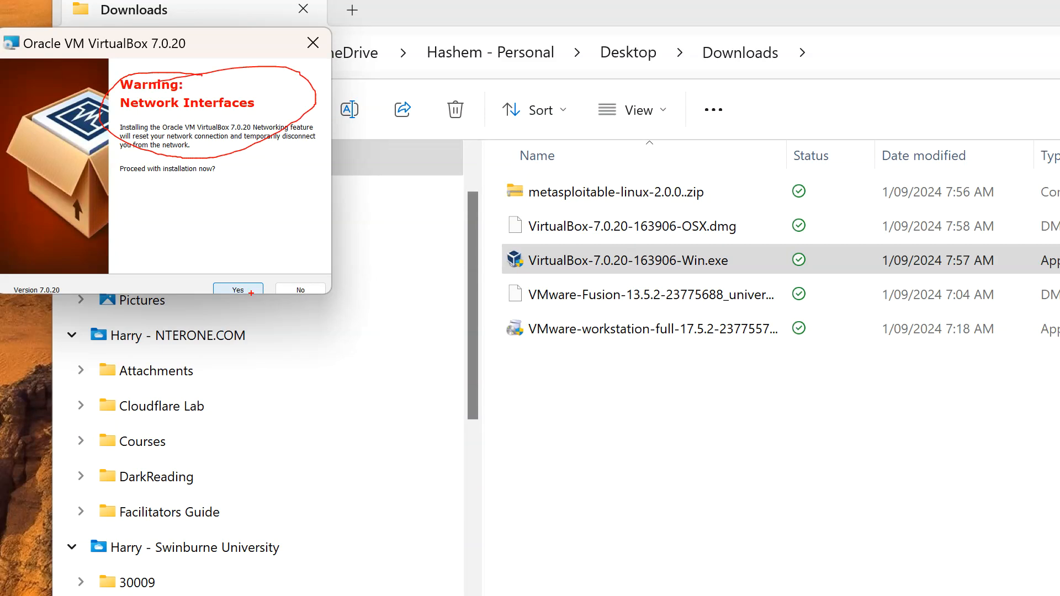
key(Escape)
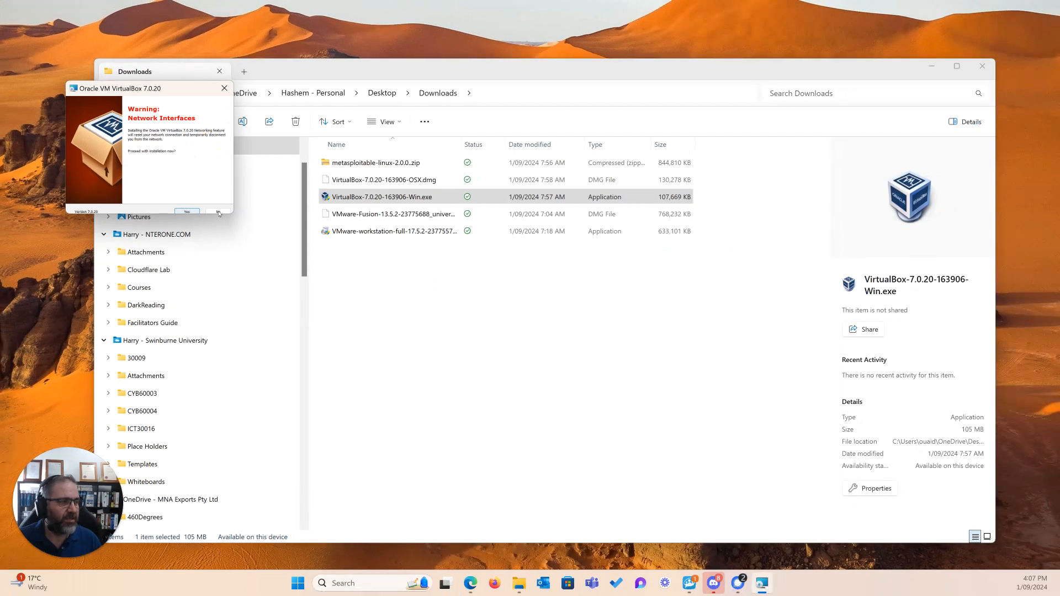
click(195, 213)
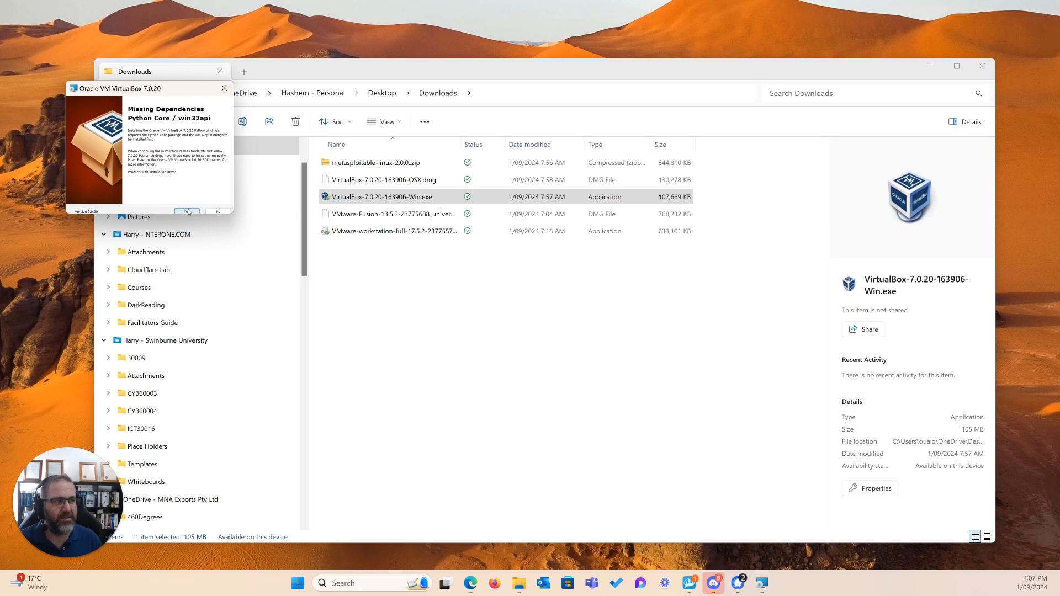
click(188, 211)
click(188, 211)
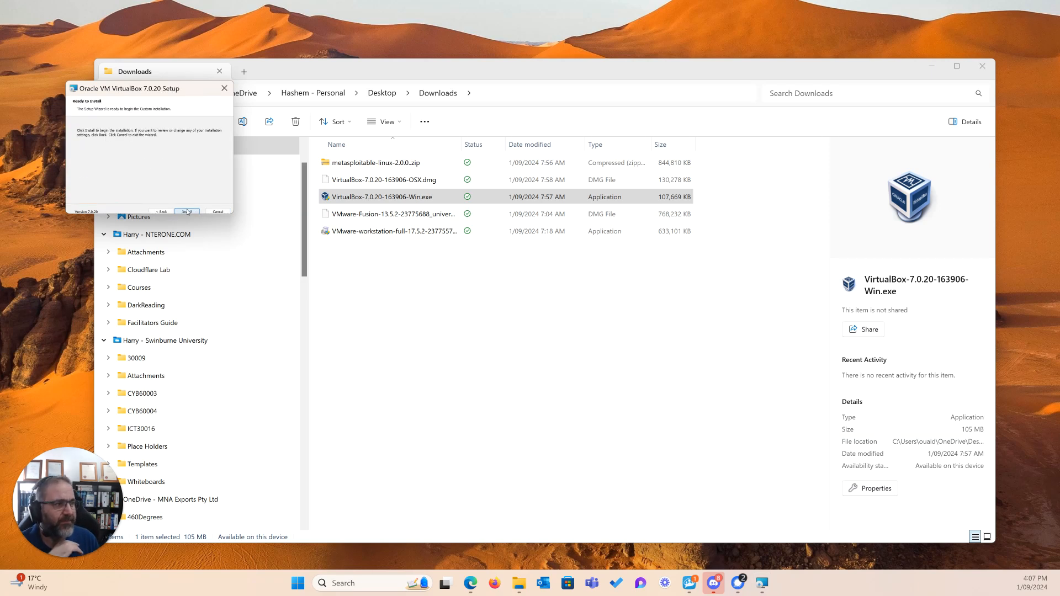
Install VirtualBox, finish the wizard with the option to start it after installation, and move the VirtualBox Manager window clear of the screen edge
click(187, 211)
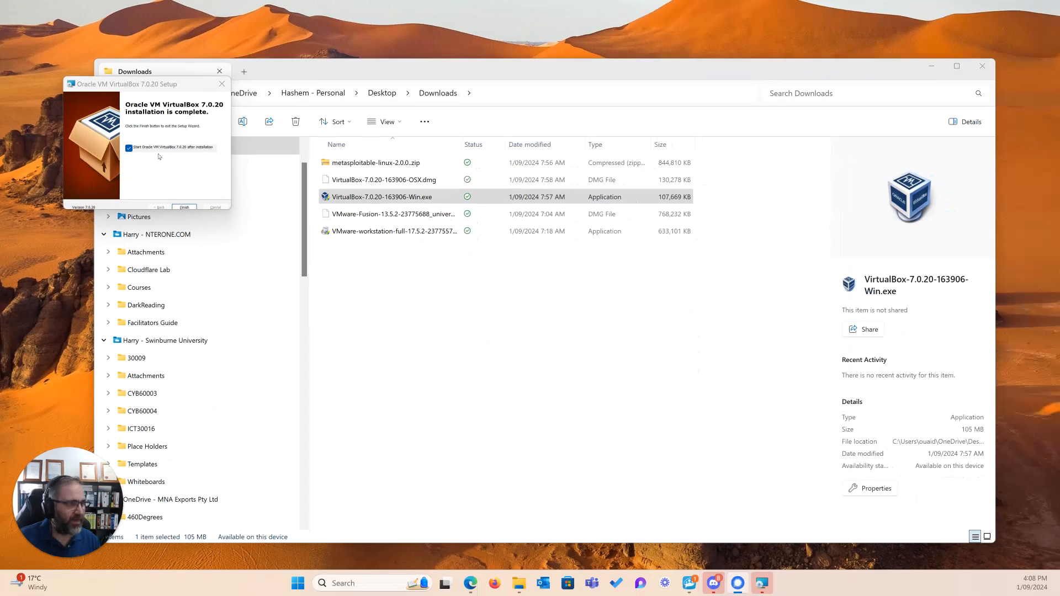
click(184, 207)
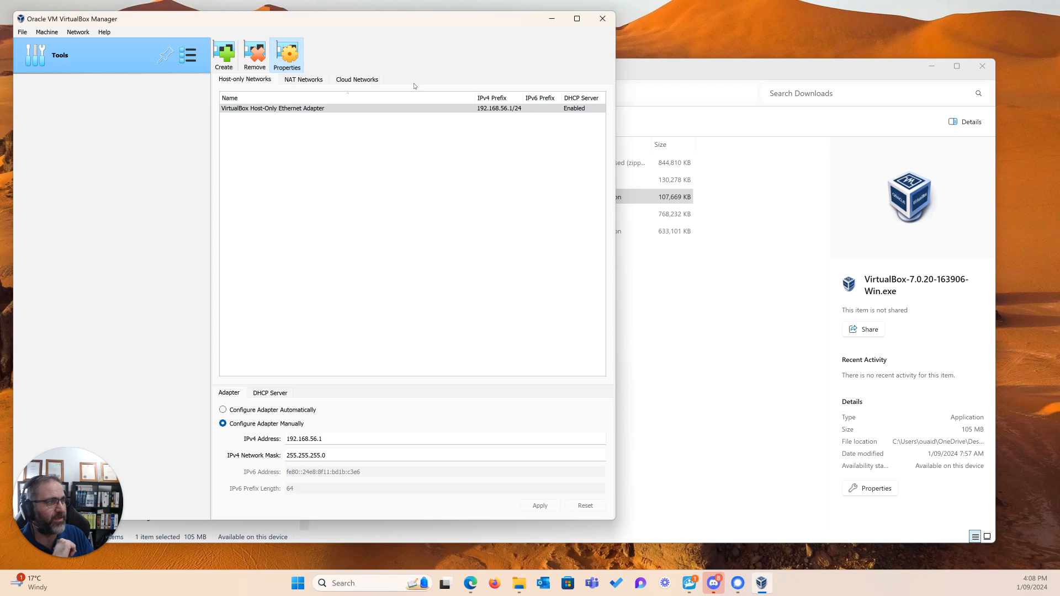
drag(353, 18, 458, 22)
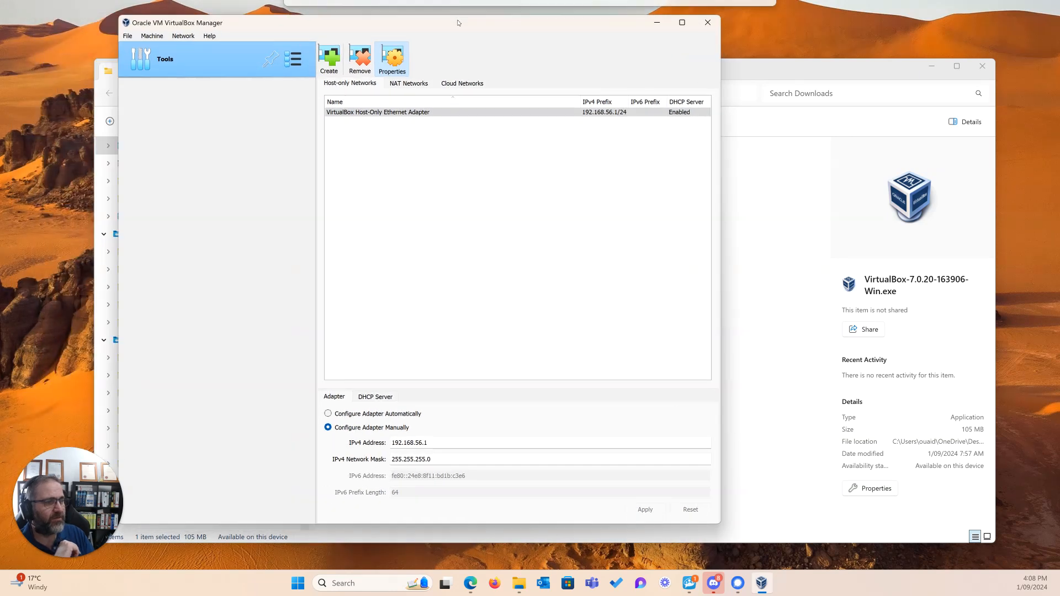